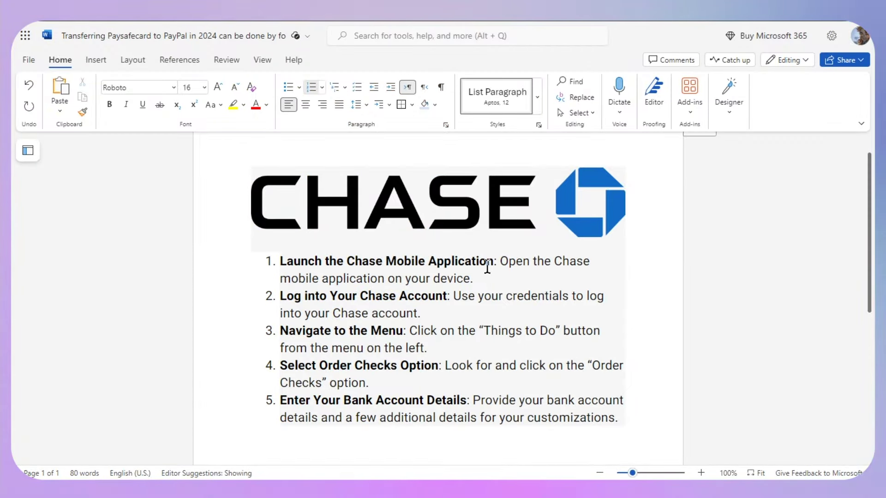
left_click(529, 266)
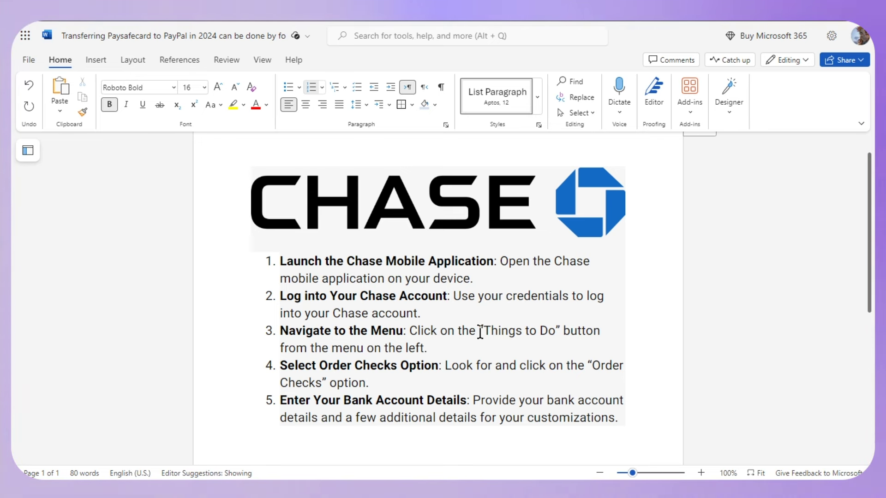
left_click_drag(479, 330, 574, 339)
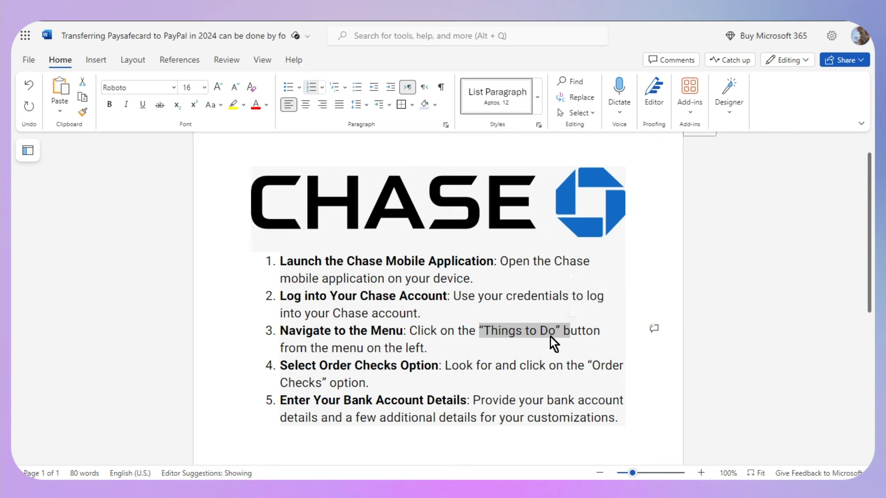
left_click(342, 348)
left_click_drag(354, 355, 430, 349)
left_click(443, 352)
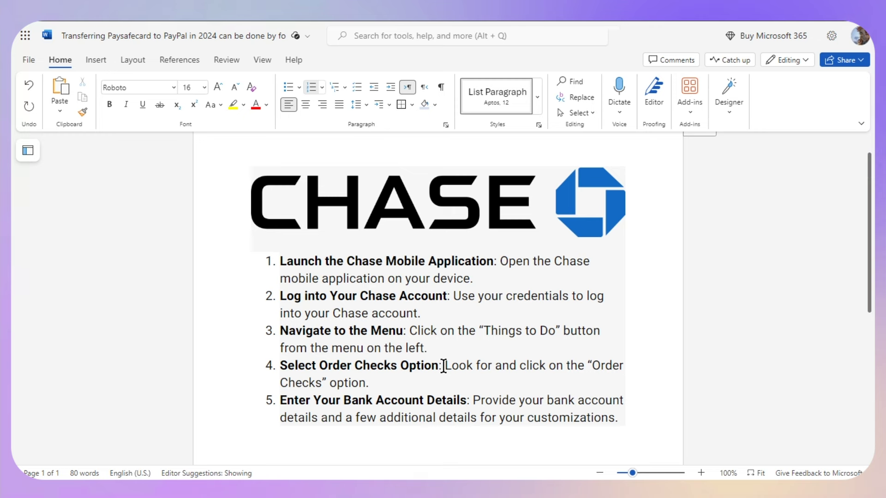
left_click_drag(488, 367, 508, 367)
left_click(508, 368)
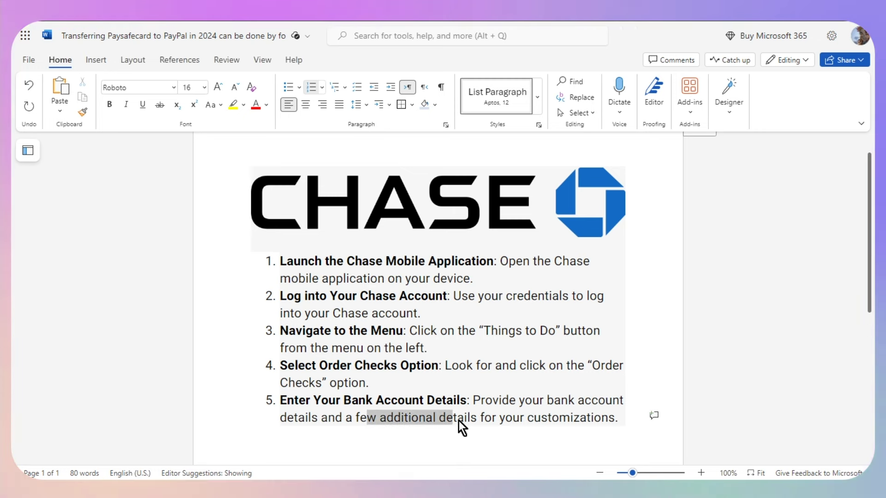
left_click_drag(454, 421, 508, 422)
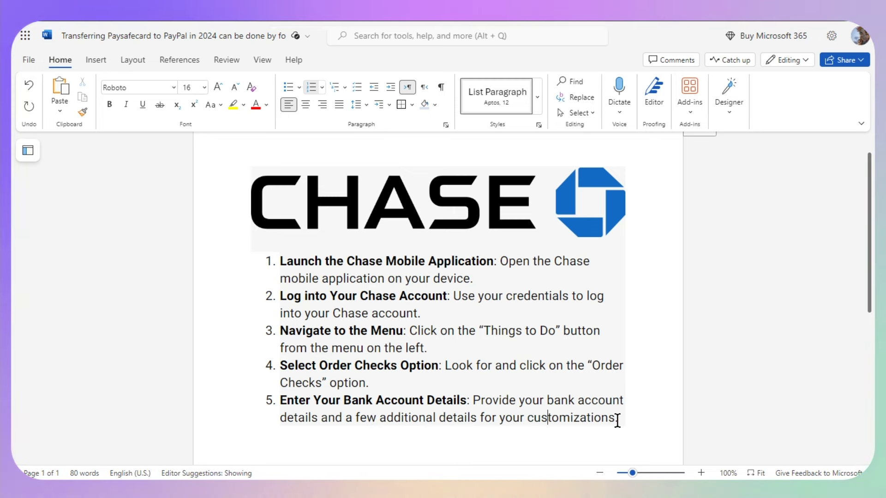